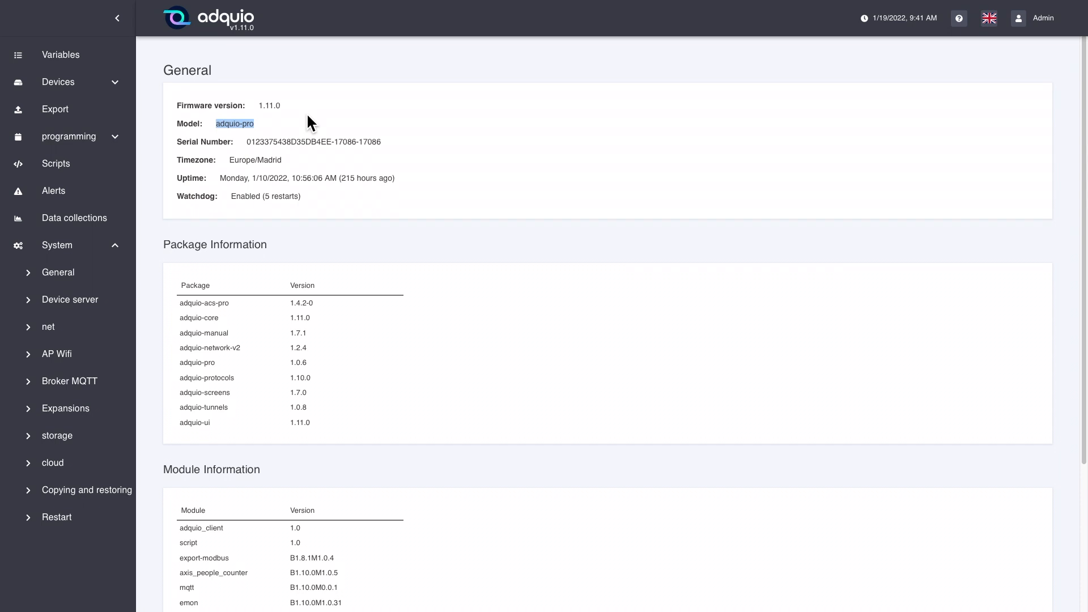
Review the general system details and the package and module versions, and open the device server settings
{"action": "left_click_drag", "start_coordinate": [248, 142], "coordinate": [392, 152]}
{"action": "left_click", "coordinate": [301, 163]}
{"action": "left_click_drag", "start_coordinate": [232, 196], "coordinate": [328, 199]}
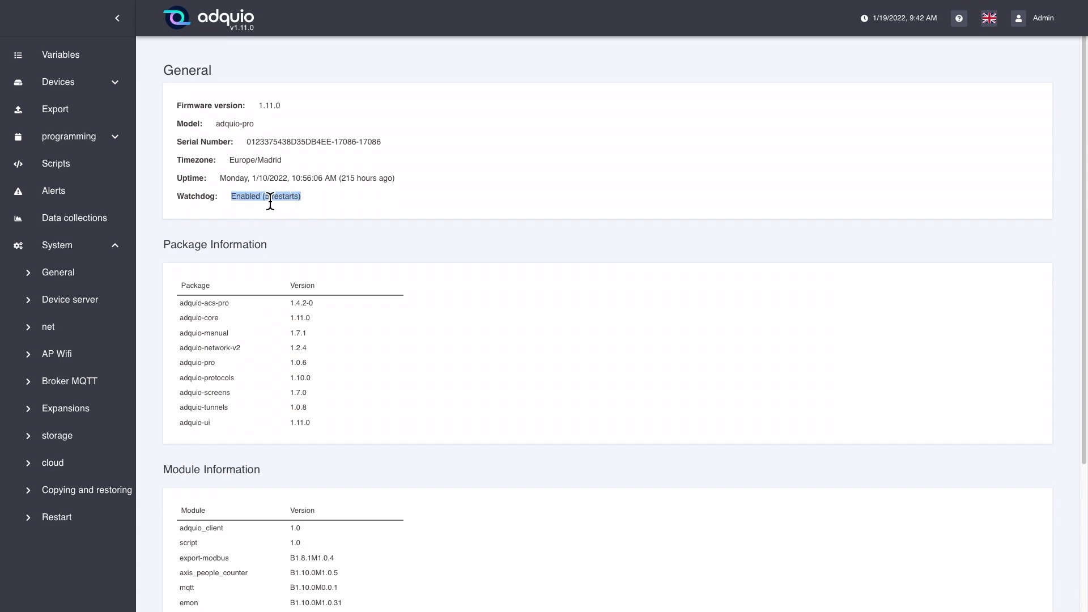
{"action": "left_click", "coordinate": [314, 198]}
{"action": "scroll", "coordinate": [345, 312], "scroll_direction": "down", "scroll_amount": 1}
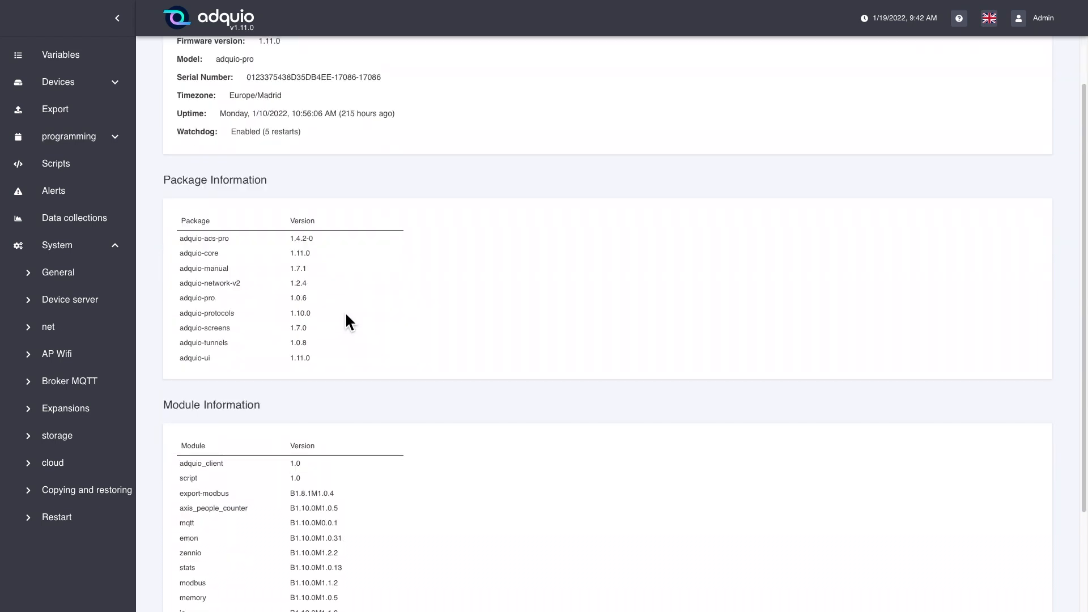
{"action": "scroll", "coordinate": [347, 313], "scroll_direction": "down", "scroll_amount": 1}
{"action": "scroll", "coordinate": [346, 312], "scroll_direction": "down", "scroll_amount": 1}
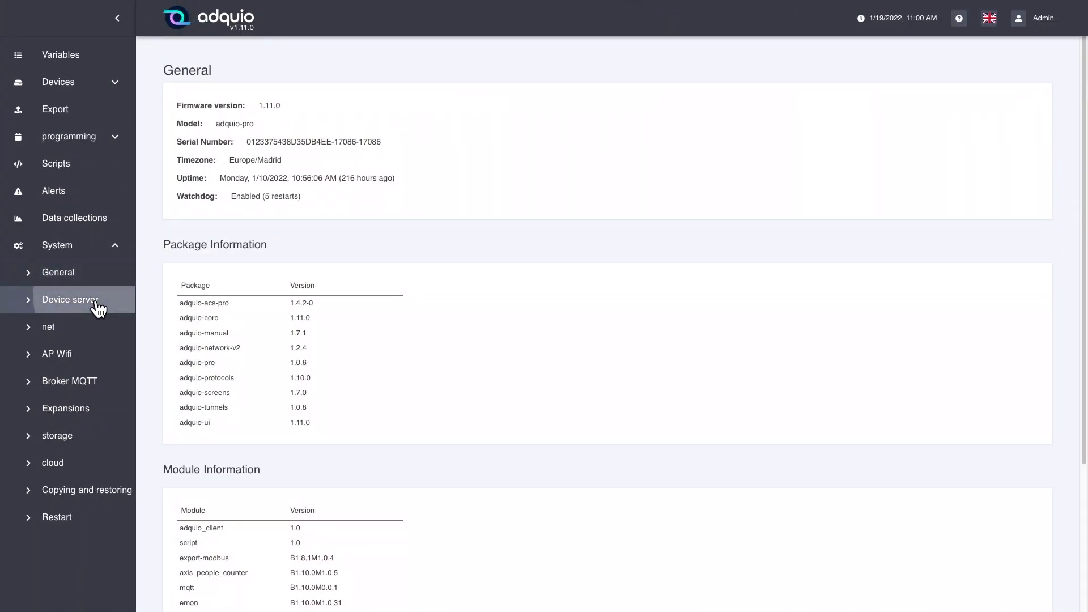
{"action": "left_click", "coordinate": [96, 306]}
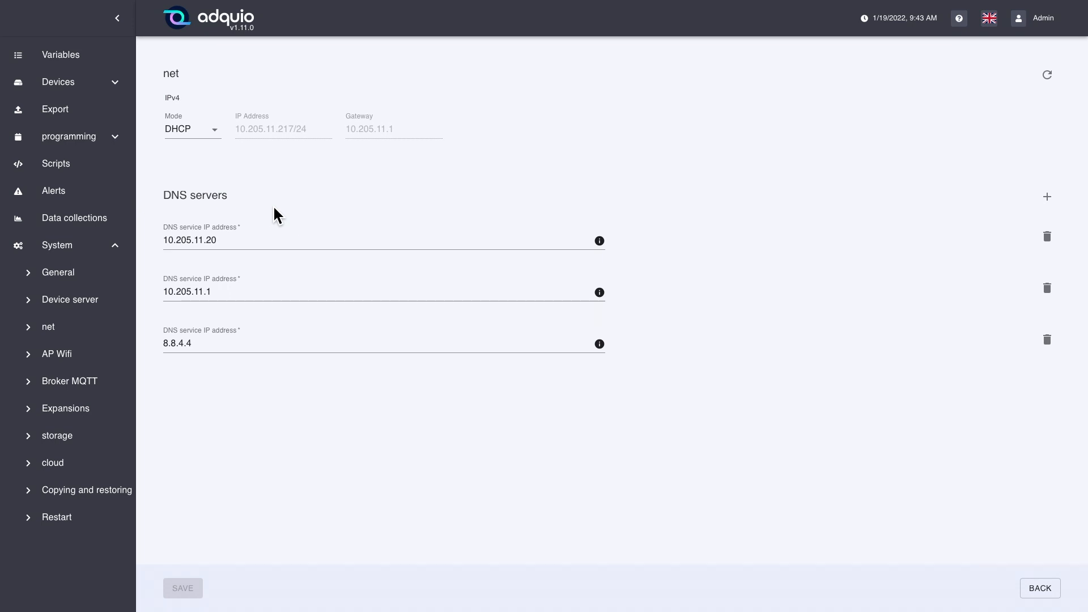
Examine the available IPv4 modes, IP address, gateway and DNS server addresses of the DHCP network configuration
{"action": "left_click", "coordinate": [222, 136]}
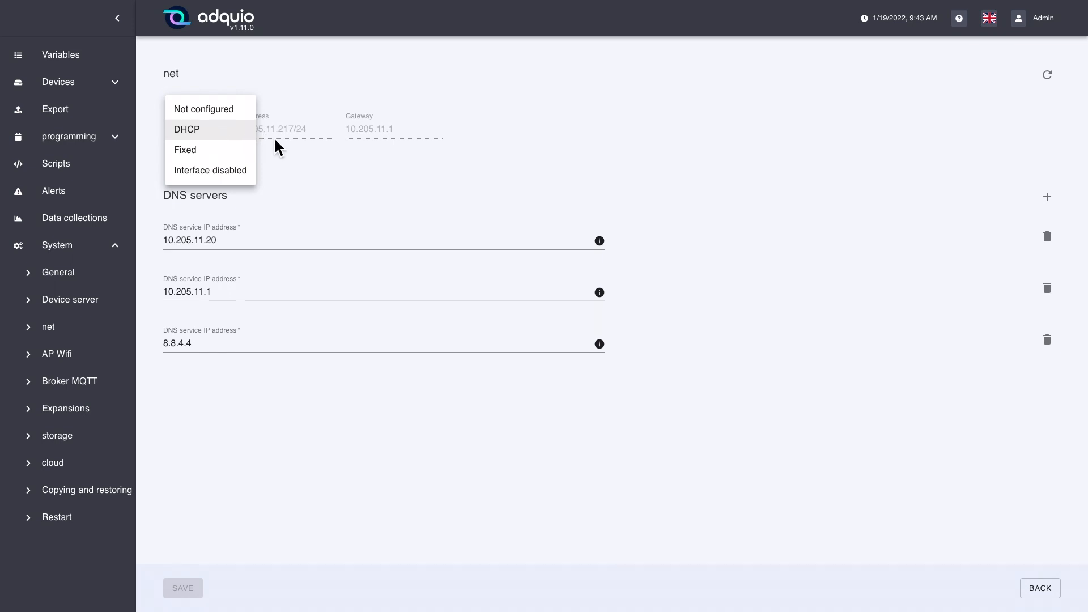
{"action": "left_click", "coordinate": [295, 159]}
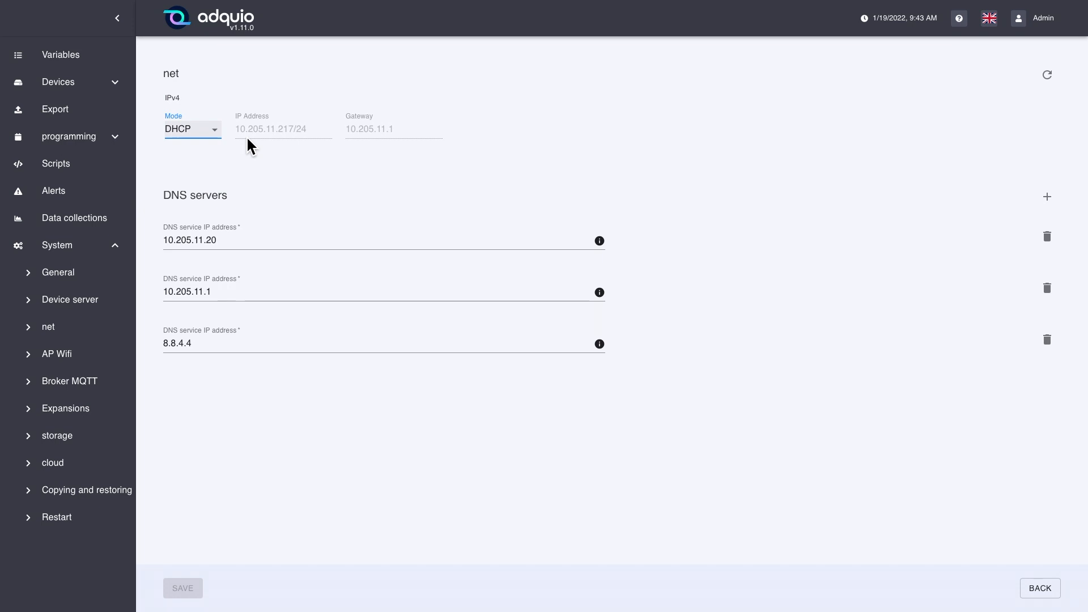
{"action": "left_click_drag", "start_coordinate": [240, 129], "coordinate": [316, 142]}
{"action": "left_click", "coordinate": [279, 158]}
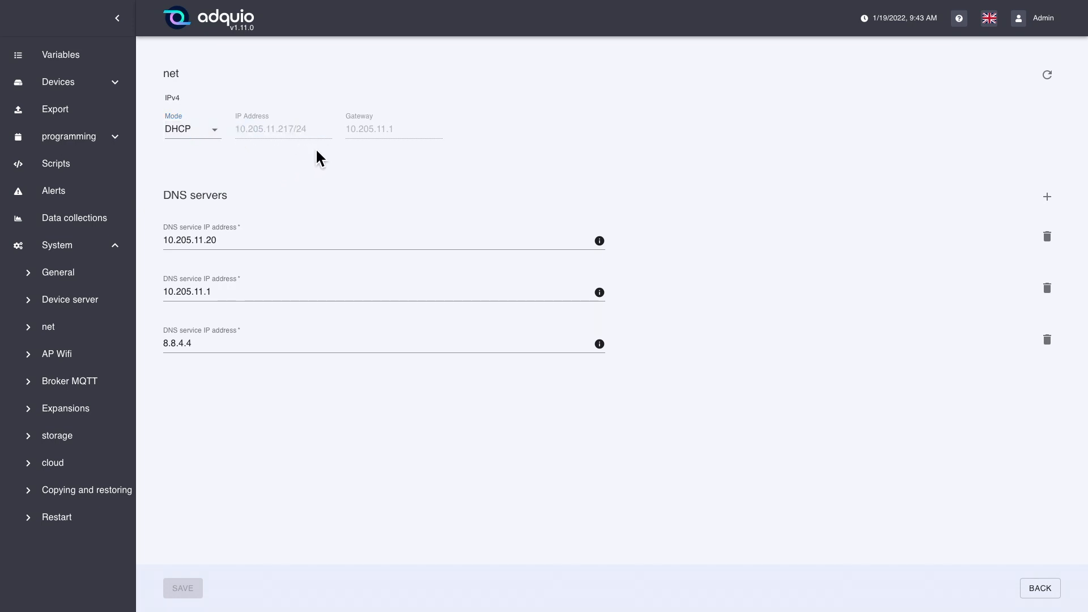
{"action": "left_click_drag", "start_coordinate": [352, 132], "coordinate": [403, 133]}
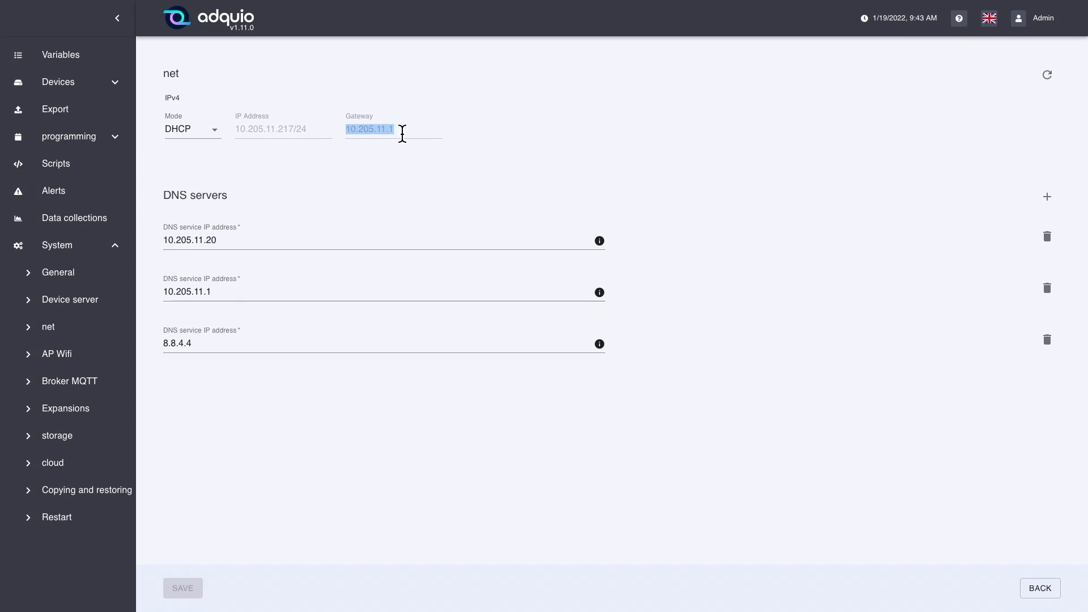
{"action": "left_click", "coordinate": [321, 177]}
{"action": "left_click_drag", "start_coordinate": [165, 242], "coordinate": [247, 242]}
{"action": "left_click", "coordinate": [278, 237]}
Set the IPv4 mode to Fixed and highlight the mask suffix of the IP address
{"action": "left_click", "coordinate": [224, 136]}
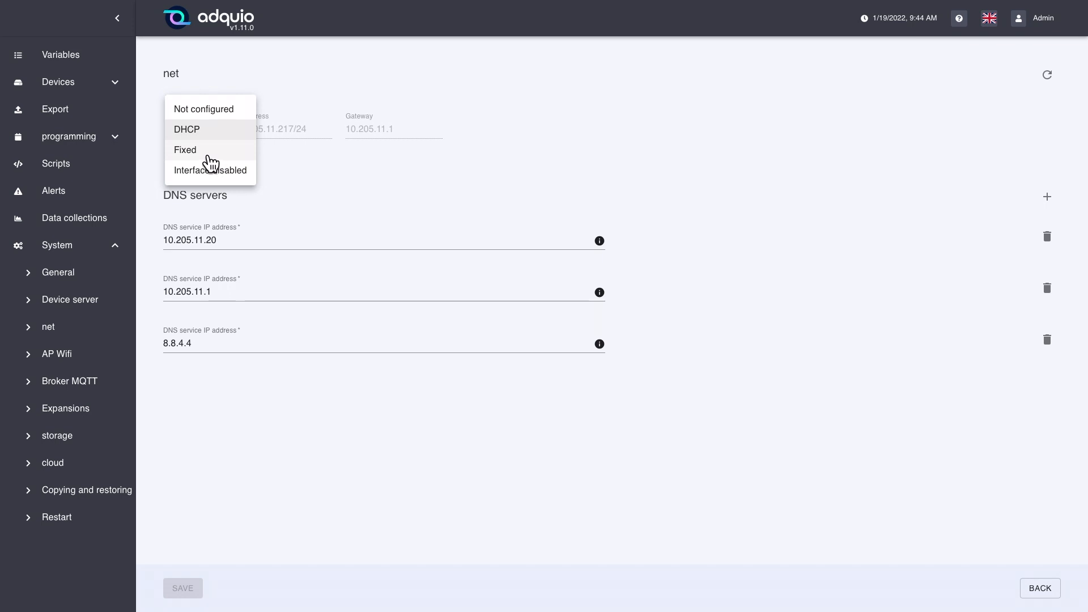
{"action": "left_click", "coordinate": [240, 159]}
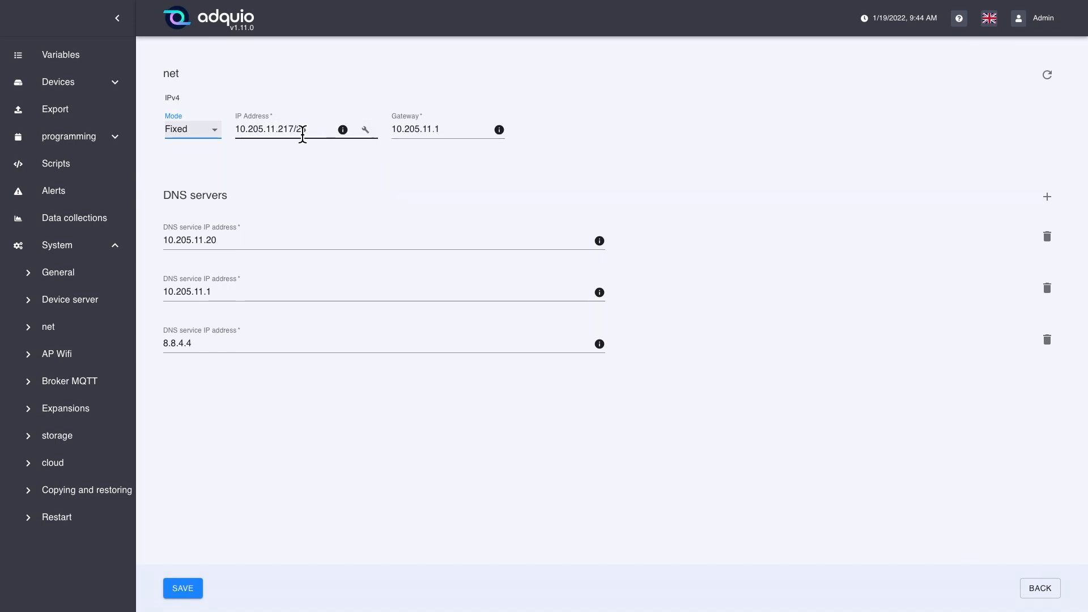
{"action": "left_click_drag", "start_coordinate": [300, 130], "coordinate": [351, 133]}
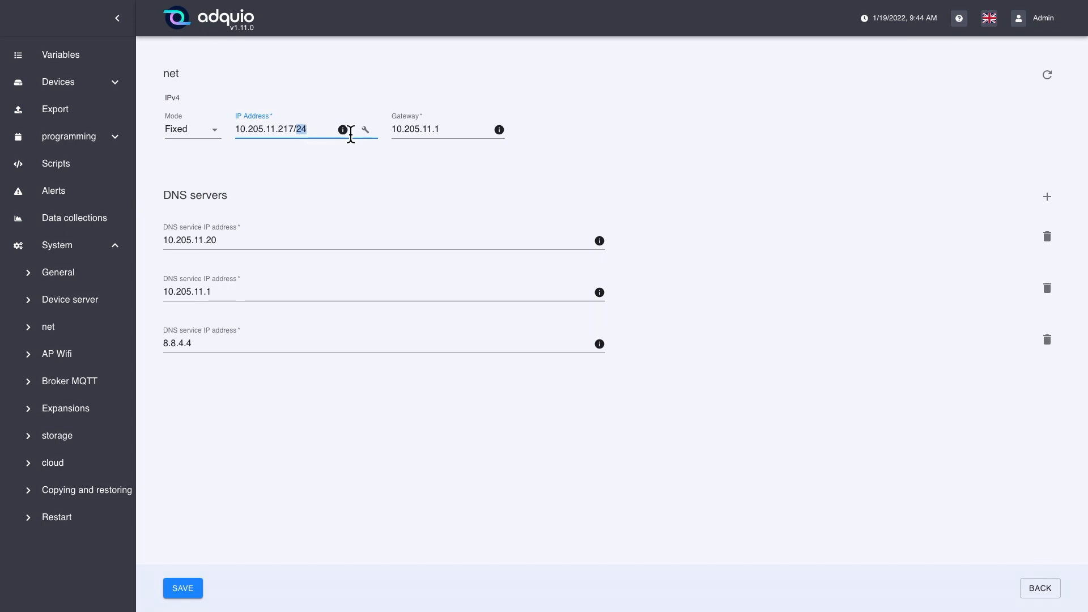
{"action": "left_click", "coordinate": [314, 146]}
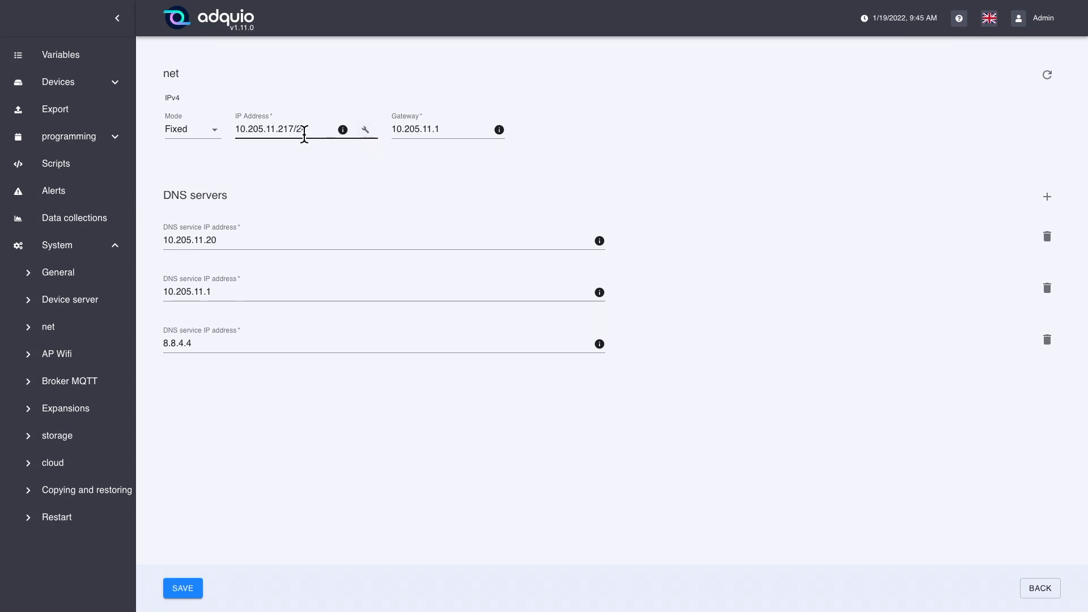
Inspect the network mask in the CIDR conversion wizard and close it without converting
{"action": "left_click", "coordinate": [366, 131]}
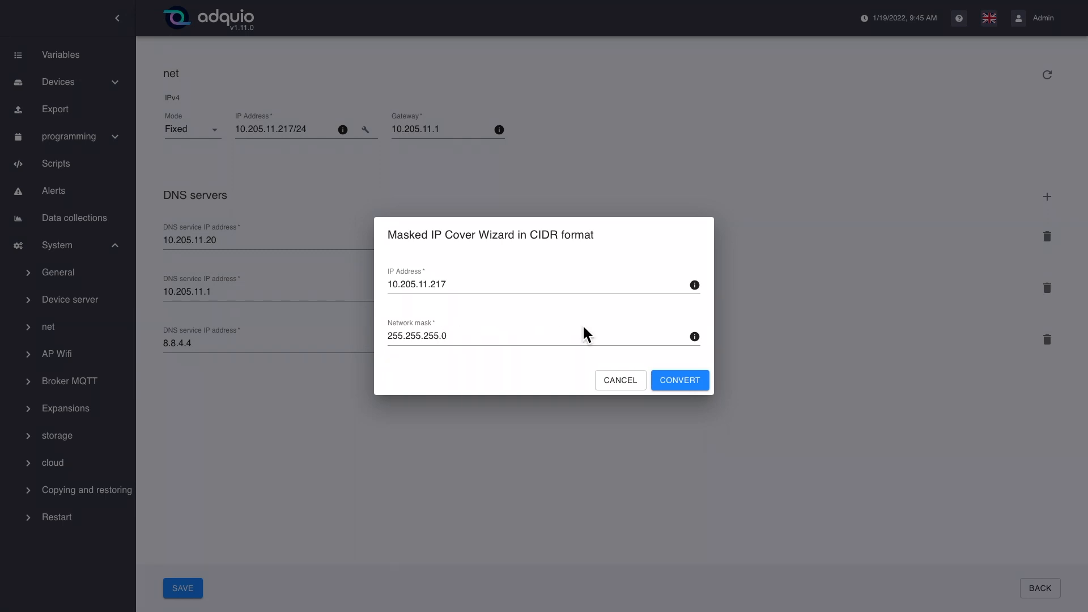
{"action": "left_click", "coordinate": [457, 337]}
{"action": "left_click_drag", "start_coordinate": [458, 338], "coordinate": [382, 342]}
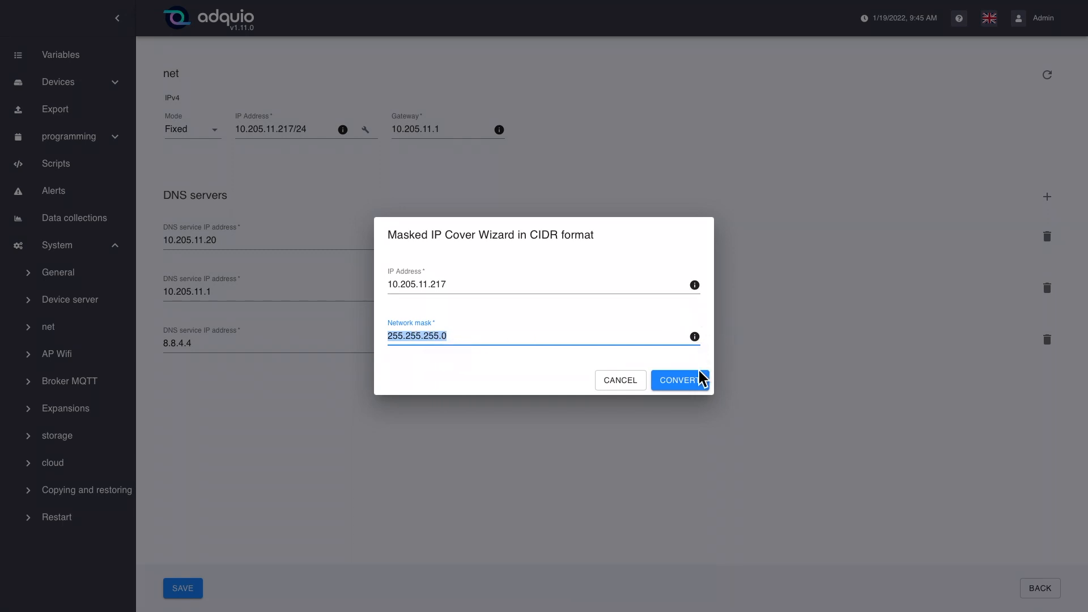
{"action": "left_click", "coordinate": [628, 380]}
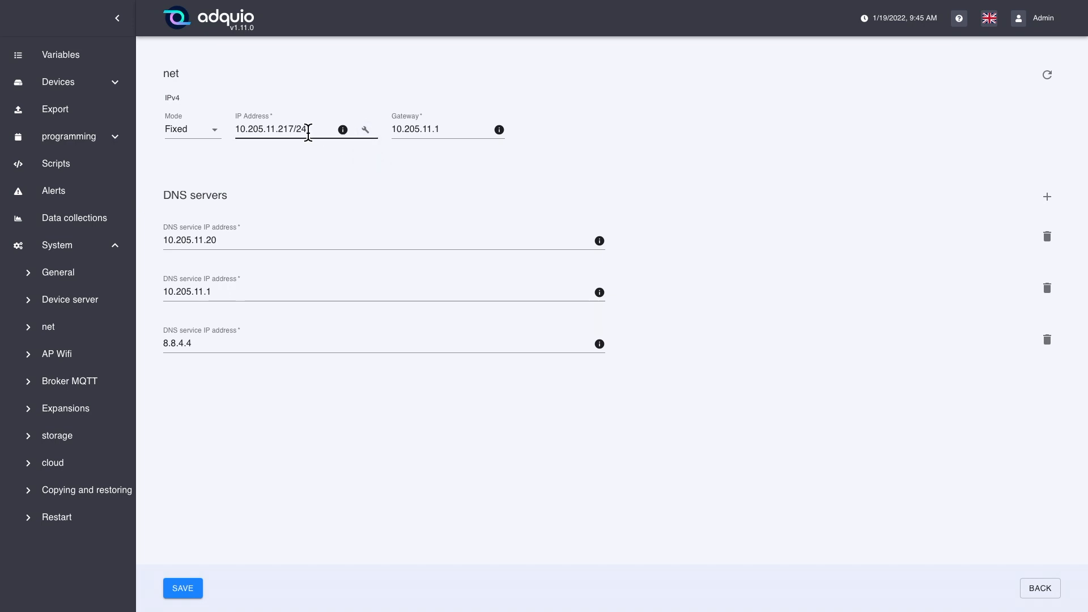
Review the fixed IP address and the gateway address in the network settings
{"action": "left_click_drag", "start_coordinate": [308, 134], "coordinate": [226, 134]}
{"action": "left_click", "coordinate": [334, 174]}
{"action": "left_click_drag", "start_coordinate": [392, 135], "coordinate": [438, 139]}
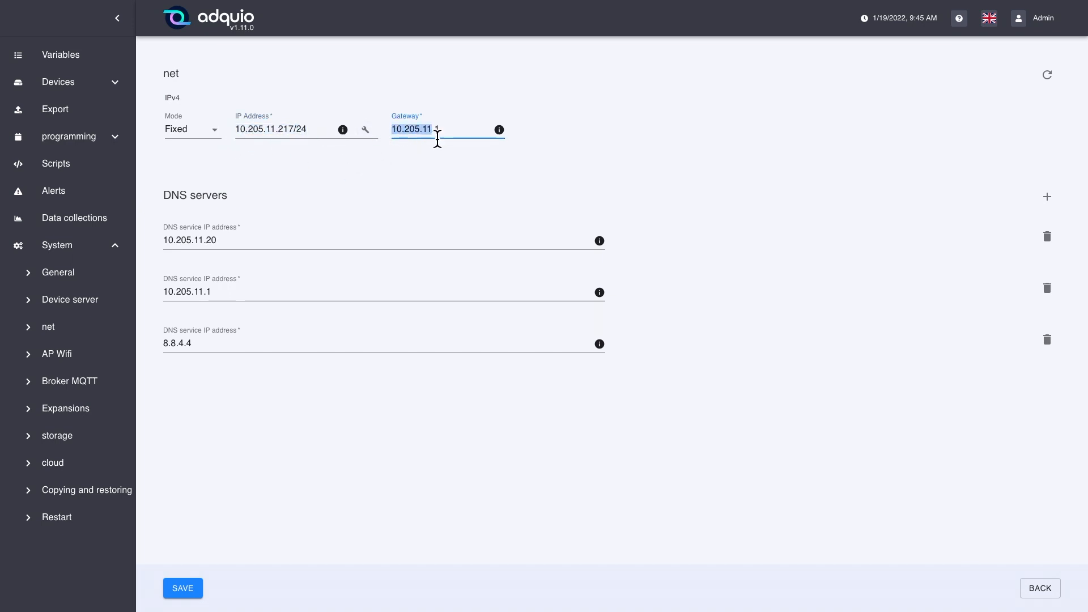
{"action": "left_click", "coordinate": [460, 167]}
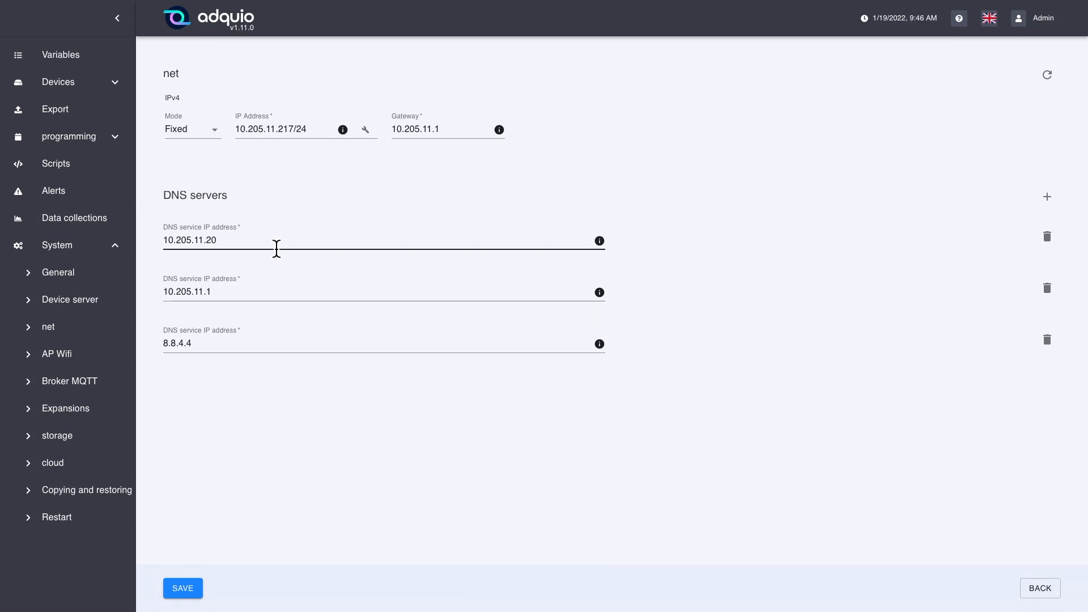
Compare the first DNS server address with the device's IP address and review the other two DNS entries
{"action": "left_click_drag", "start_coordinate": [225, 243], "coordinate": [165, 240]}
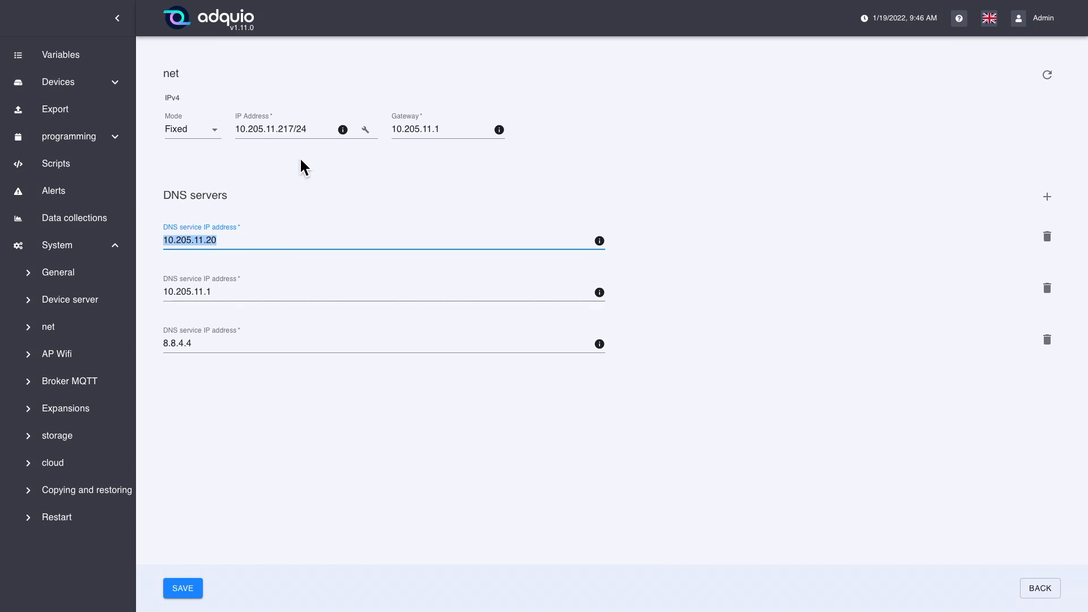
{"action": "left_click_drag", "start_coordinate": [268, 131], "coordinate": [284, 131]}
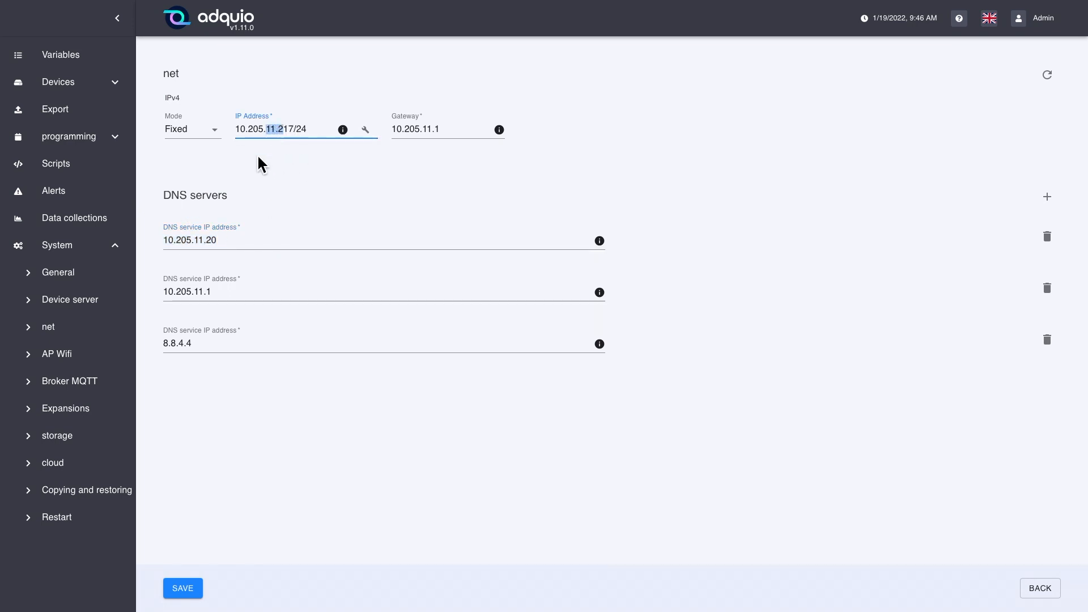
{"action": "left_click_drag", "start_coordinate": [193, 243], "coordinate": [208, 243]}
{"action": "left_click", "coordinate": [261, 292]}
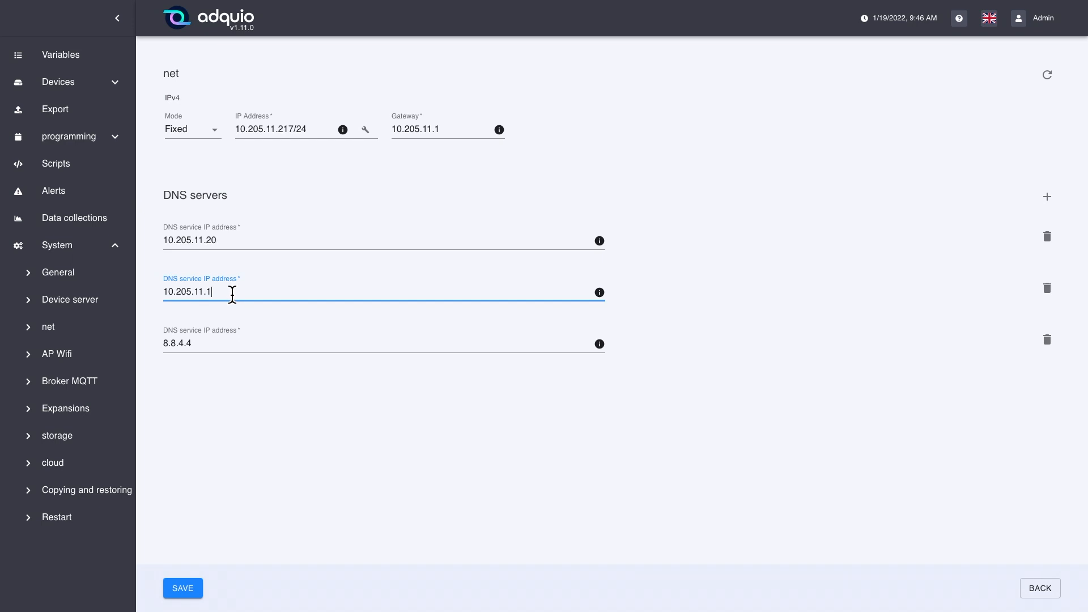
{"action": "left_click", "coordinate": [202, 350]}
{"action": "left_click_drag", "start_coordinate": [201, 350], "coordinate": [150, 342]}
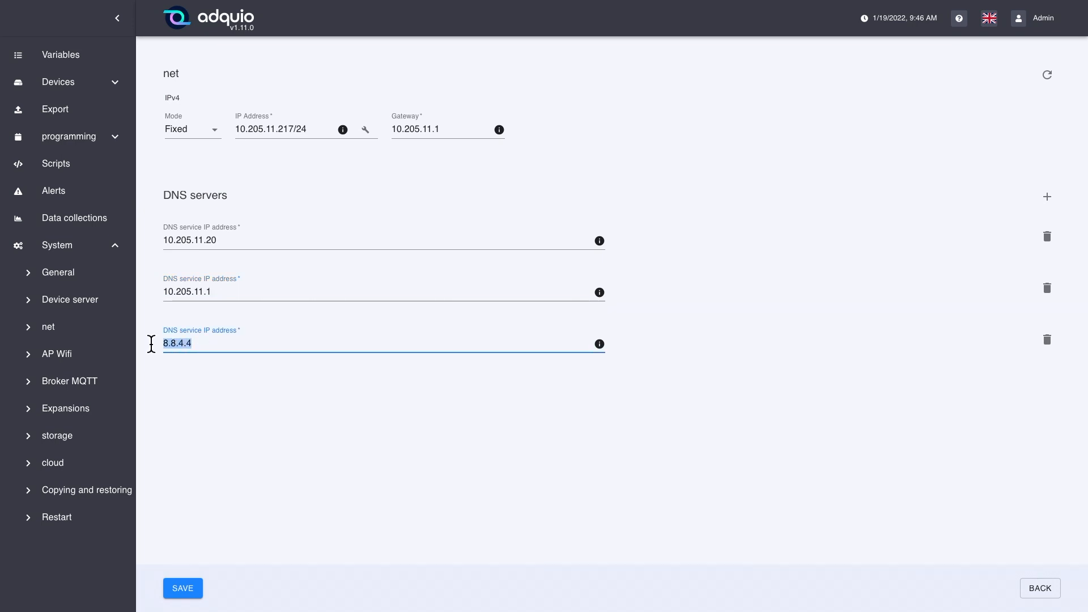
{"action": "key", "text": "Tab"}
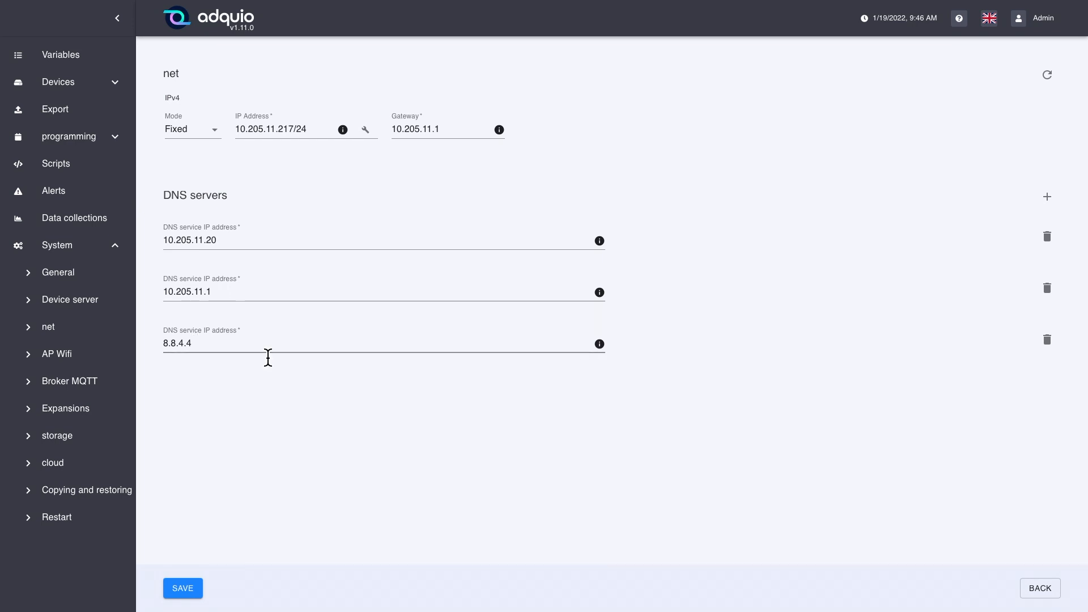
Change the IPv4 mode away from Fixed
{"action": "left_click", "coordinate": [209, 135]}
{"action": "left_click", "coordinate": [229, 110]}
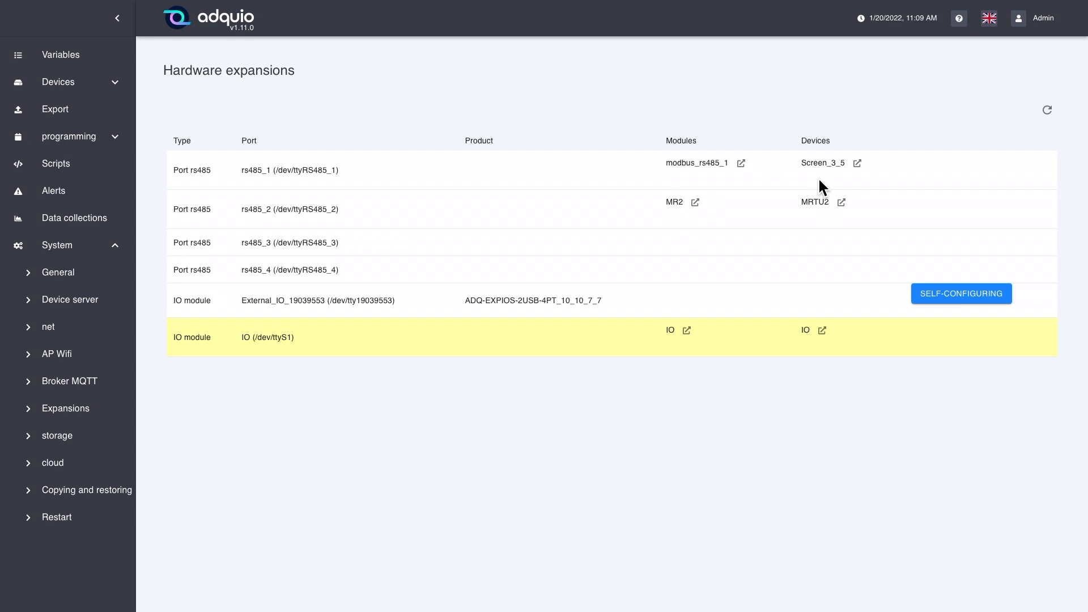
Self-configure the External_IO_19039553 IO module and apply the pending configuration changes
{"action": "left_click", "coordinate": [964, 296]}
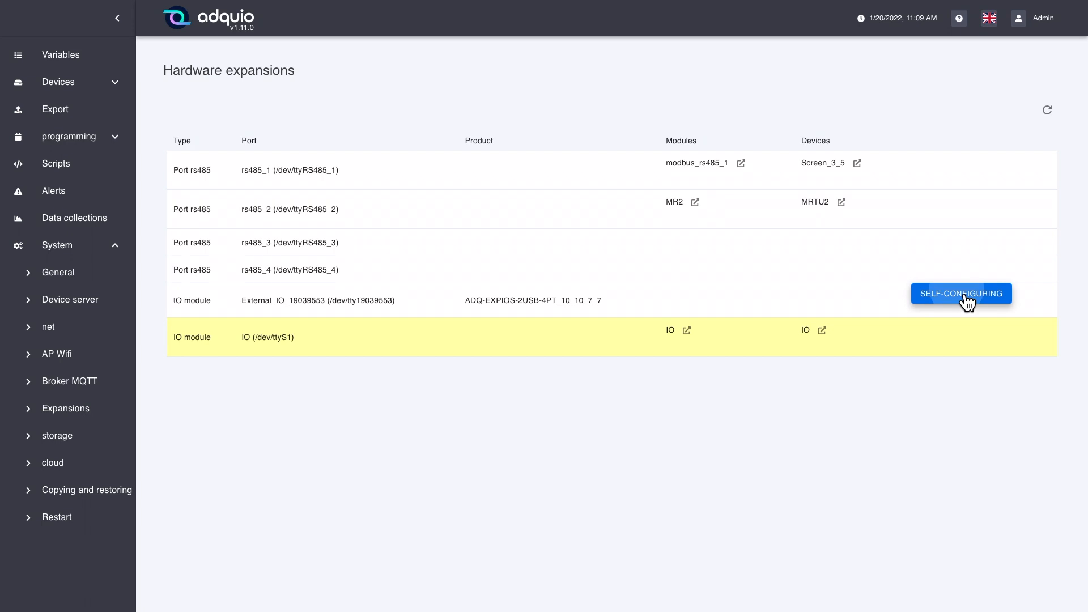
{"action": "left_click", "coordinate": [646, 333]}
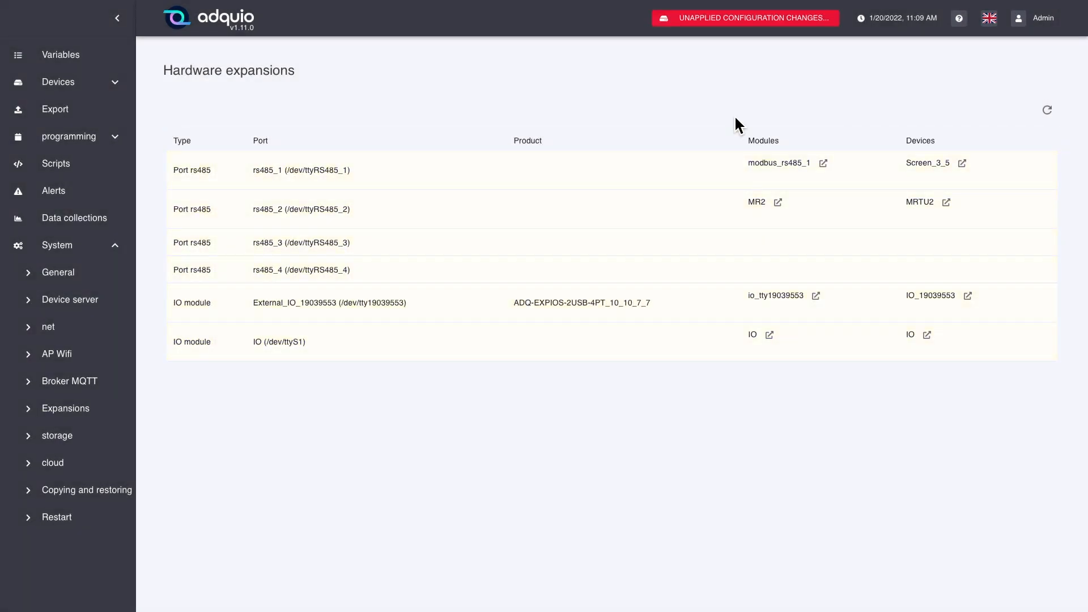
{"action": "left_click", "coordinate": [739, 31]}
{"action": "left_click", "coordinate": [749, 29]}
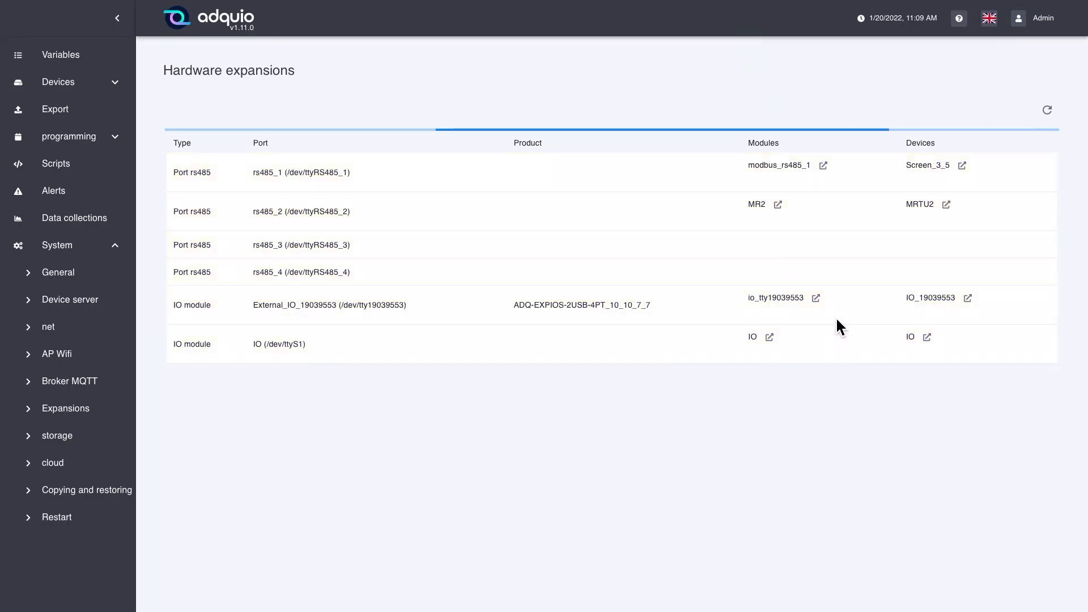
Filter the device list by module io_tty19039553 and open the variables of device IO_19039553
{"action": "left_click", "coordinate": [86, 90]}
{"action": "left_click", "coordinate": [80, 111]}
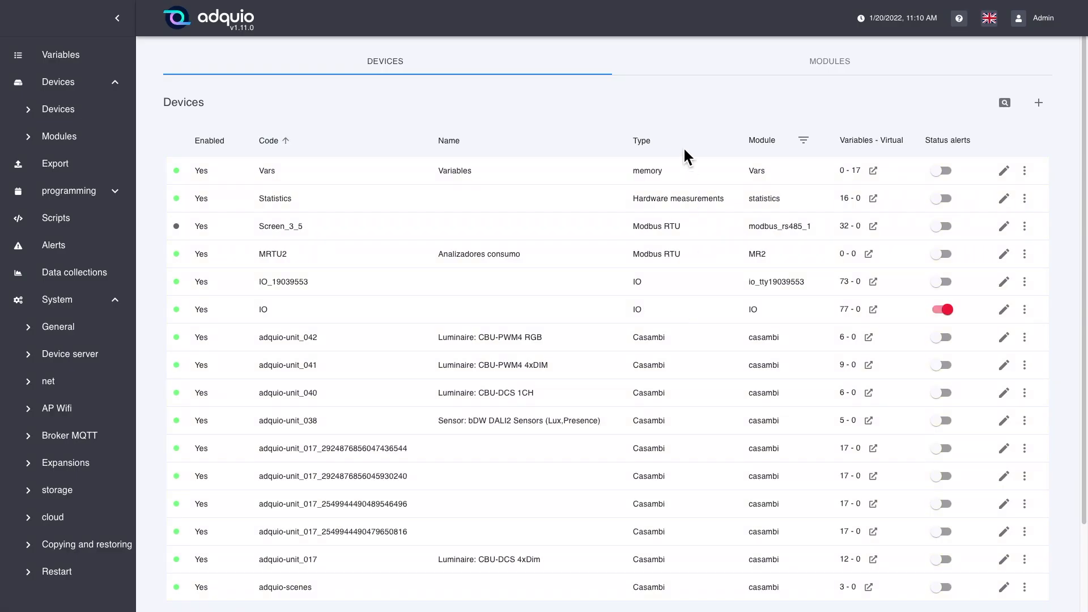
{"action": "left_click", "coordinate": [804, 140]}
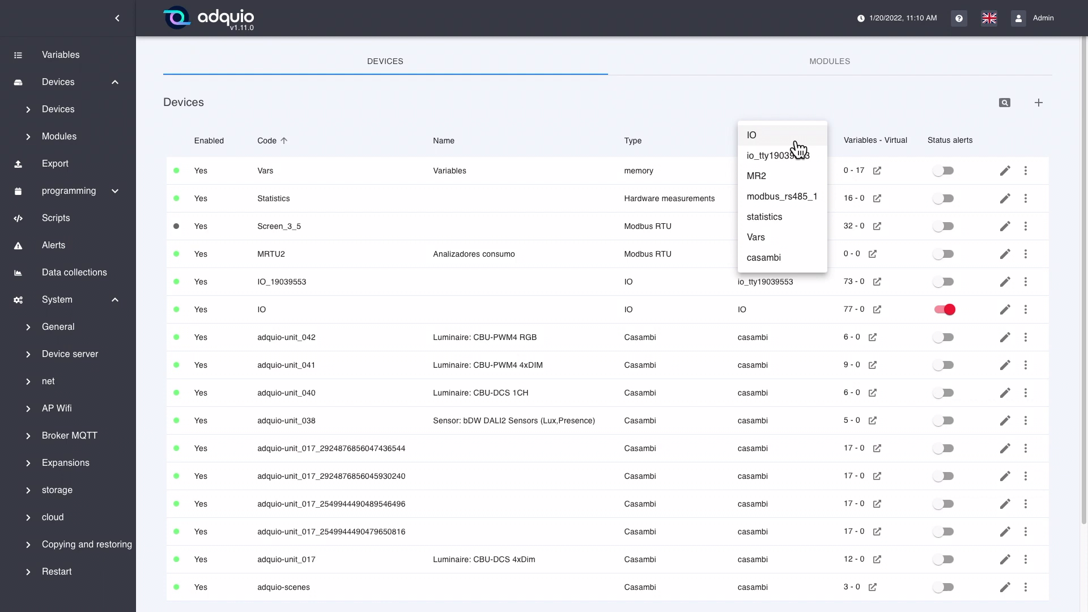
{"action": "left_click", "coordinate": [802, 160]}
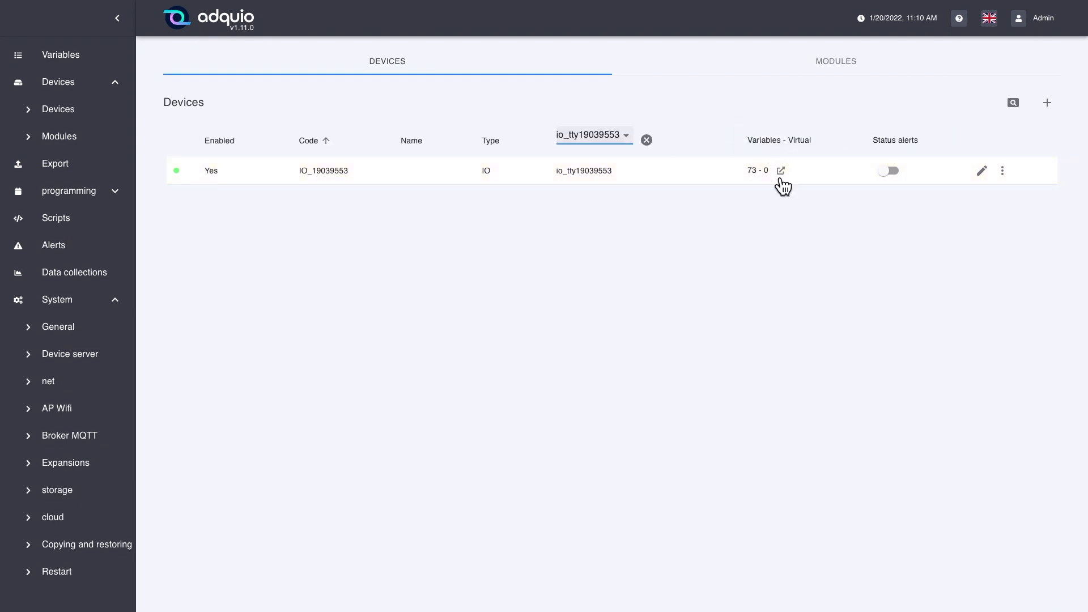
{"action": "left_click", "coordinate": [790, 178]}
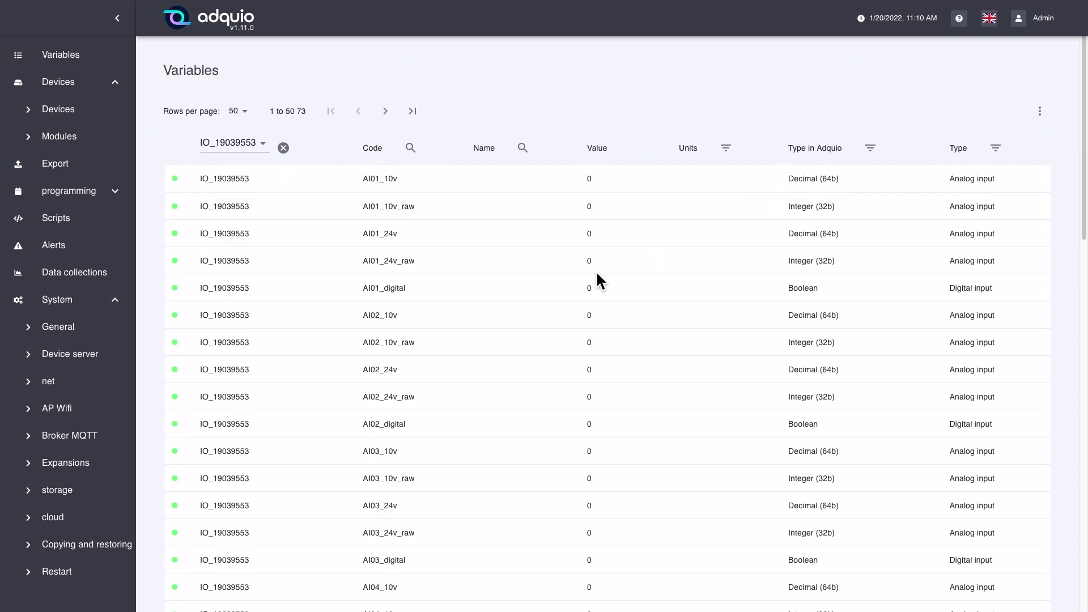
Look through the analog and digital variables of device IO_19039553
{"action": "scroll", "coordinate": [516, 320], "scroll_direction": "down", "scroll_amount": 15}
{"action": "scroll", "coordinate": [513, 232], "scroll_direction": "up", "scroll_amount": 15}
{"action": "scroll", "coordinate": [419, 227], "scroll_direction": "down", "scroll_amount": 15}
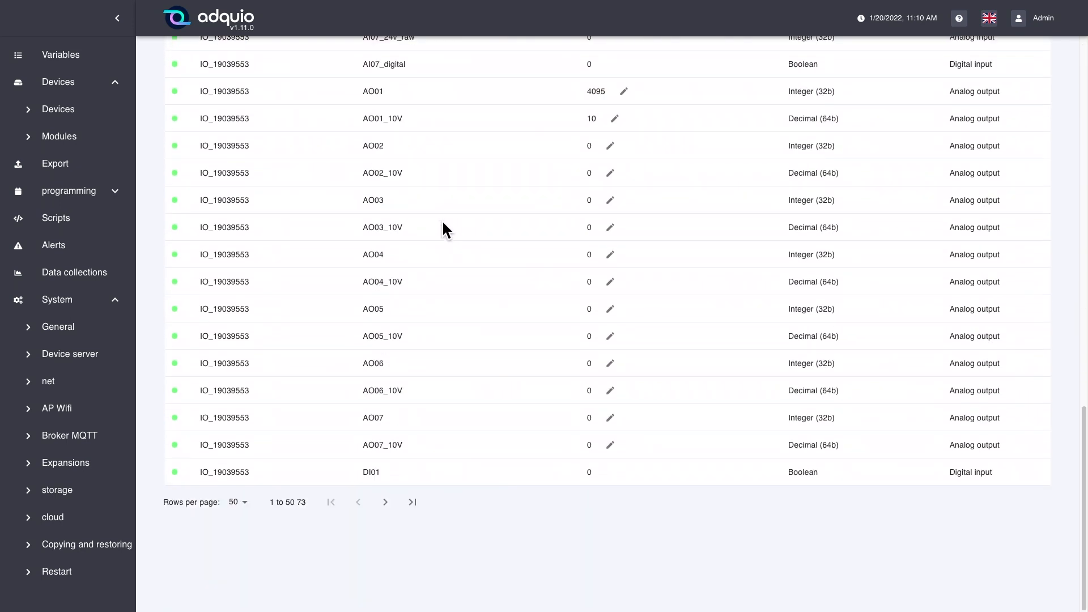
{"action": "scroll", "coordinate": [506, 162], "scroll_direction": "up", "scroll_amount": 15}
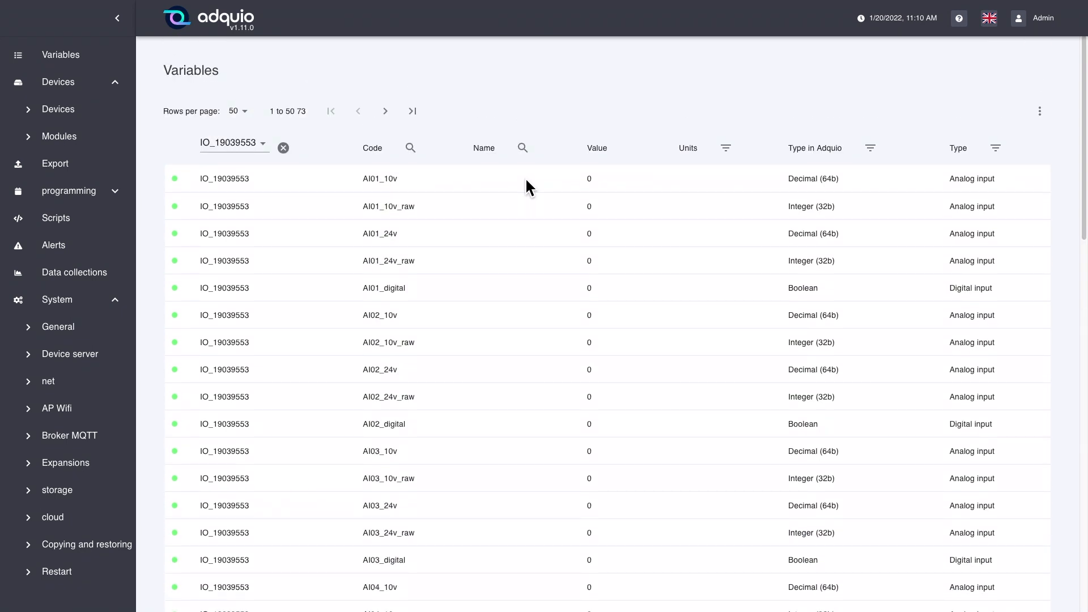
{"action": "scroll", "coordinate": [533, 223], "scroll_direction": "down", "scroll_amount": 5}
{"action": "scroll", "coordinate": [524, 224], "scroll_direction": "up", "scroll_amount": 5}
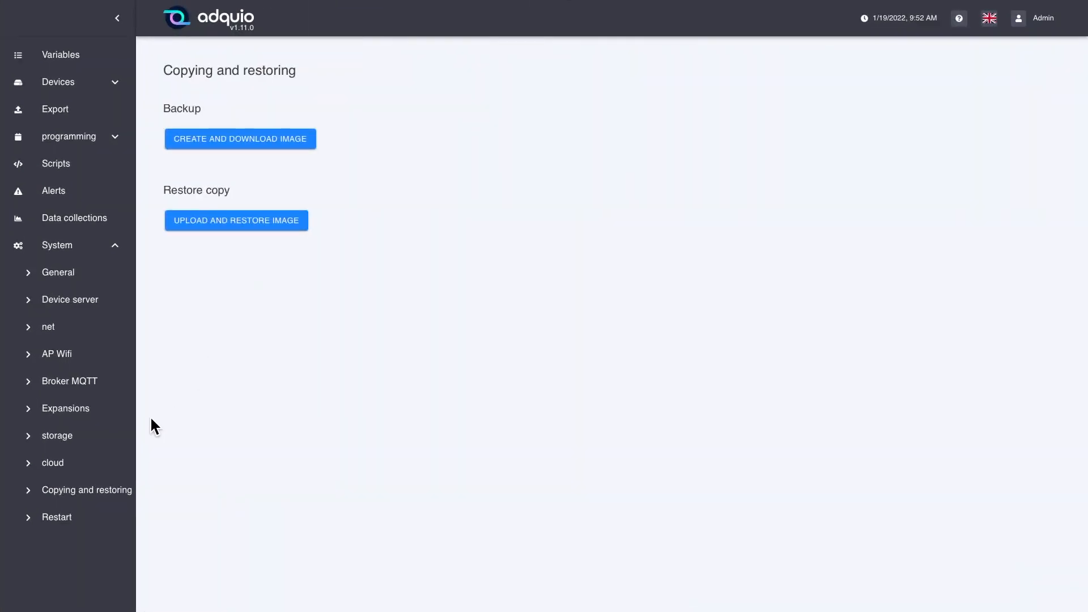
Open the storage overview and examine the external Ultra HS-COMBO unit
{"action": "left_click", "coordinate": [62, 445]}
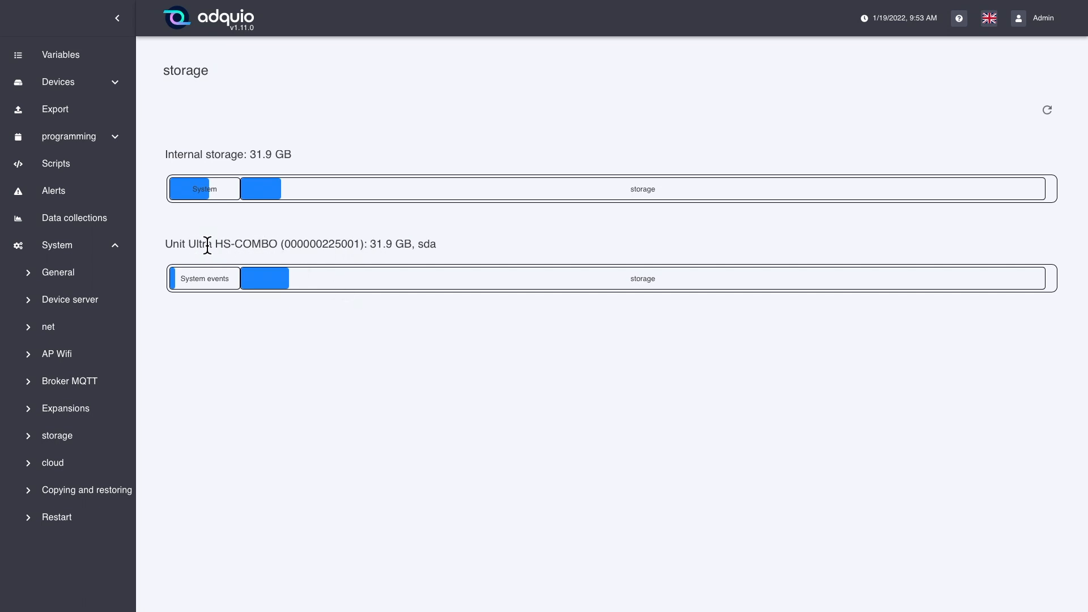
{"action": "left_click_drag", "start_coordinate": [214, 252], "coordinate": [280, 252]}
{"action": "left_click", "coordinate": [467, 255]}
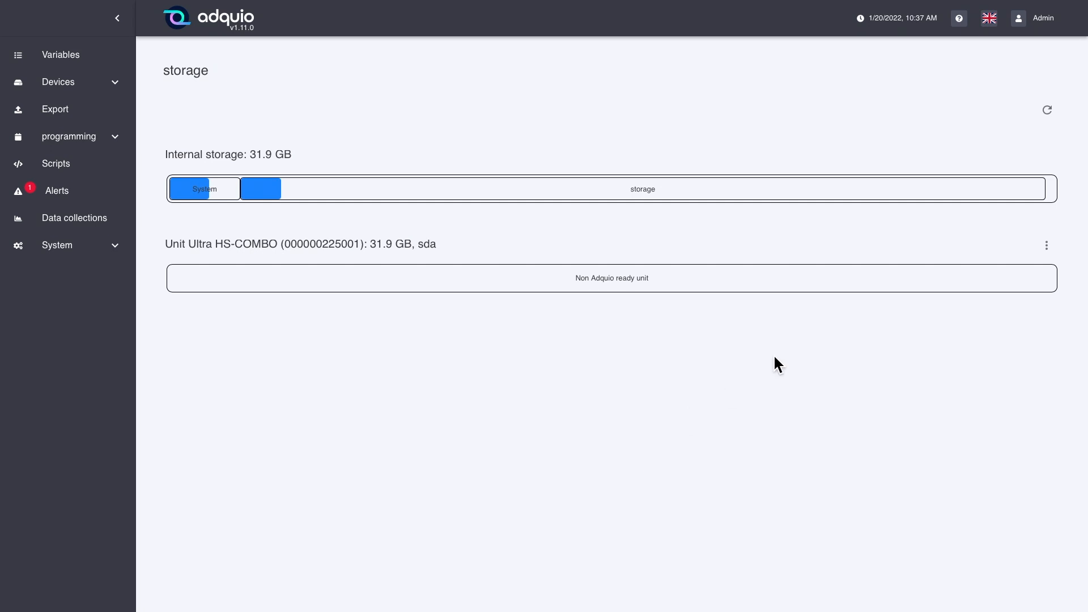
Format the external Ultra HS-COMBO unit as storage for Adquio, accepting that all its data is erased
{"action": "left_click", "coordinate": [1047, 245]}
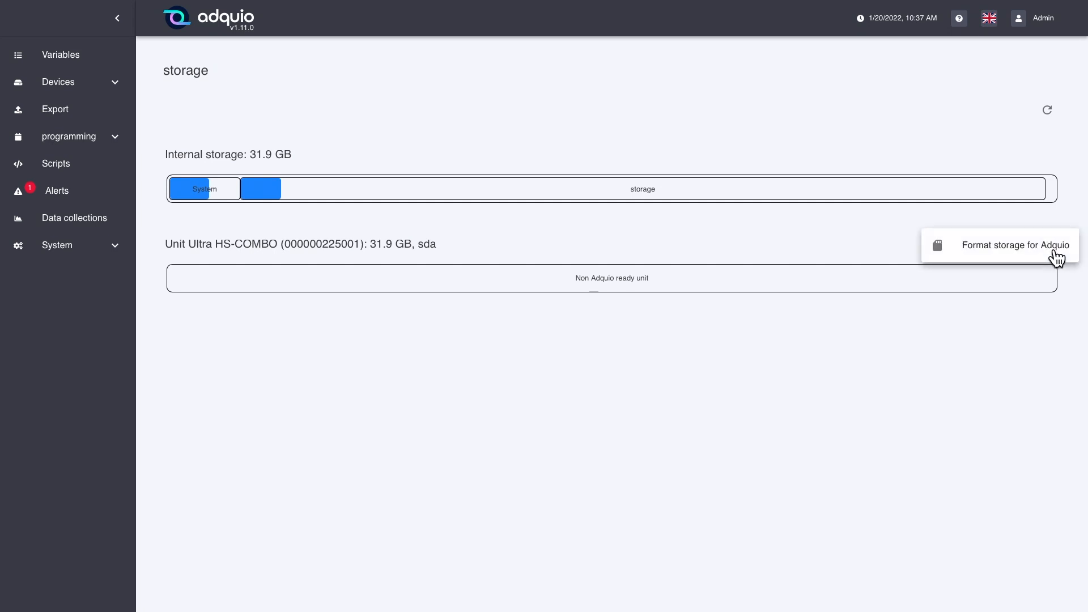
{"action": "left_click", "coordinate": [997, 255]}
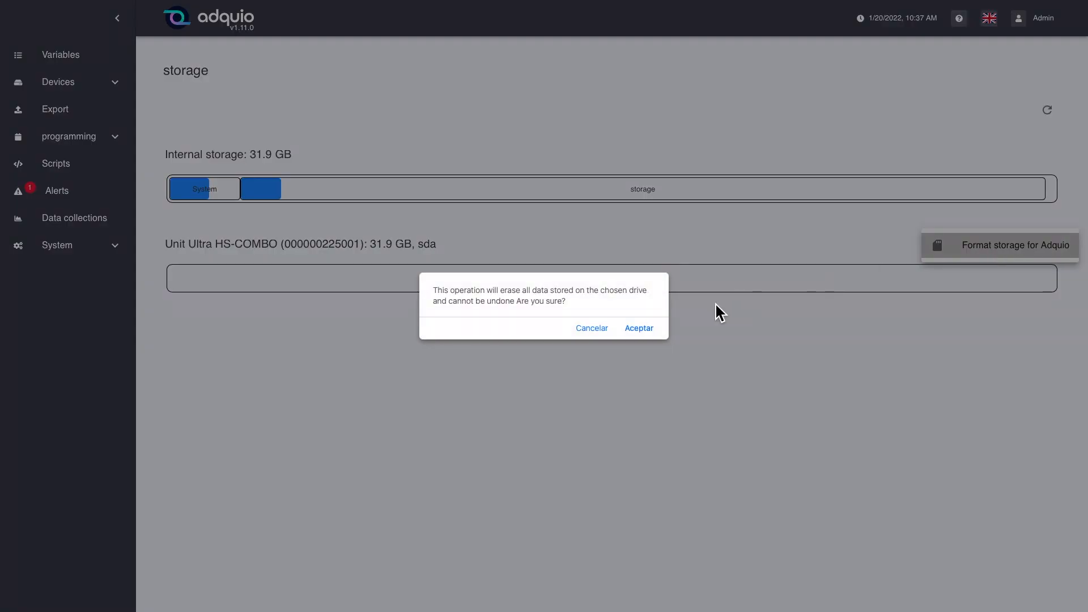
{"action": "left_click", "coordinate": [639, 328]}
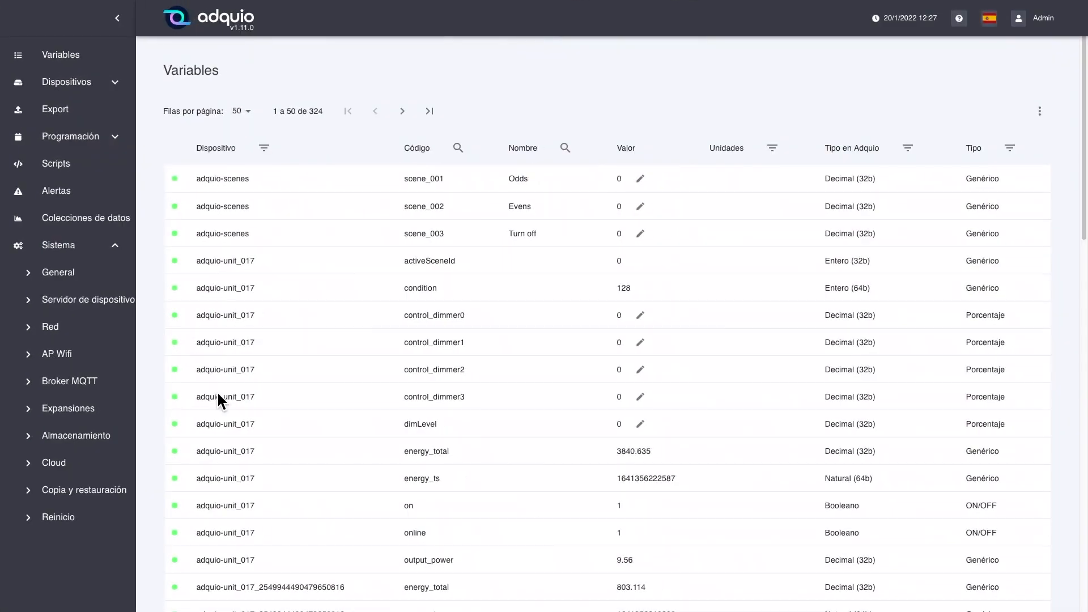
Open the system's cloud settings
{"action": "left_click", "coordinate": [84, 471]}
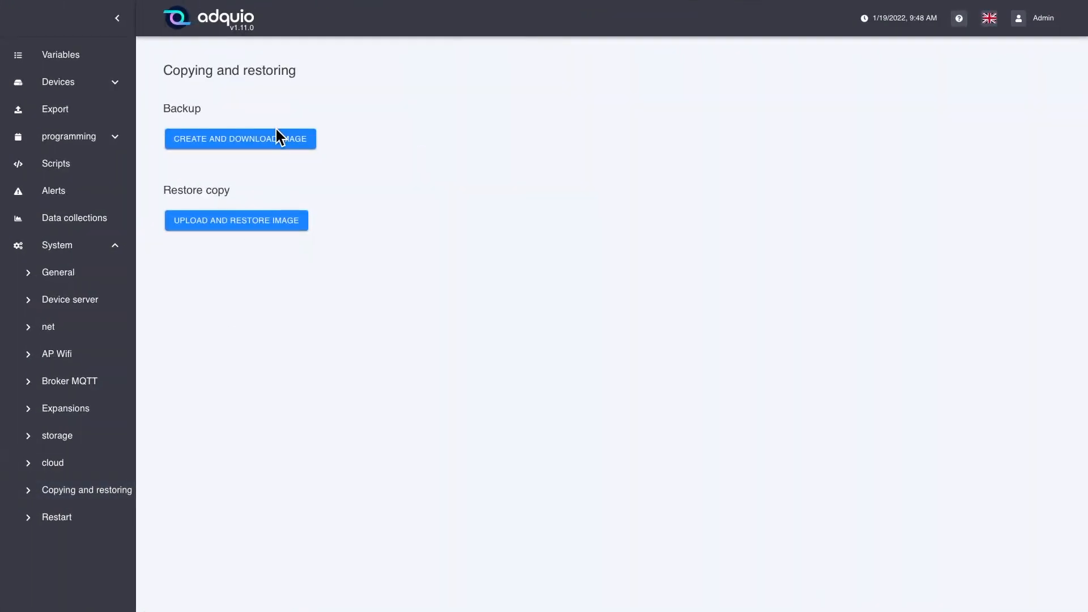
Create and download a backup image with every section except the Adquio and cloud identification, protected by a confirmed copy password
{"action": "left_click", "coordinate": [275, 148]}
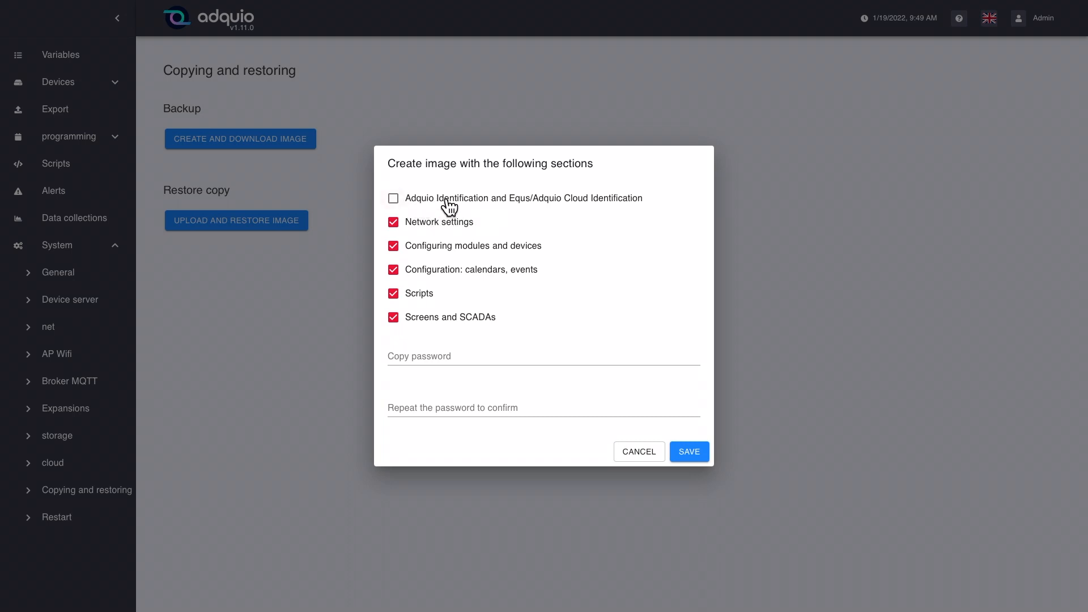
{"action": "left_click", "coordinate": [397, 200]}
{"action": "left_click", "coordinate": [396, 205]}
{"action": "type", "text": "••"}
{"action": "type", "text": "••"}
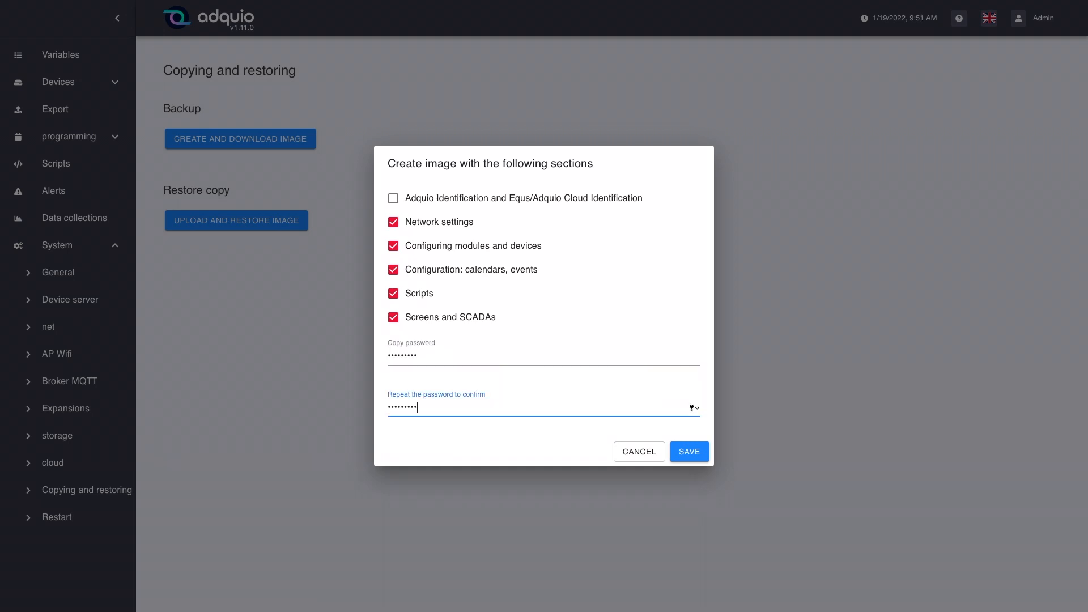
{"action": "left_click", "coordinate": [694, 458]}
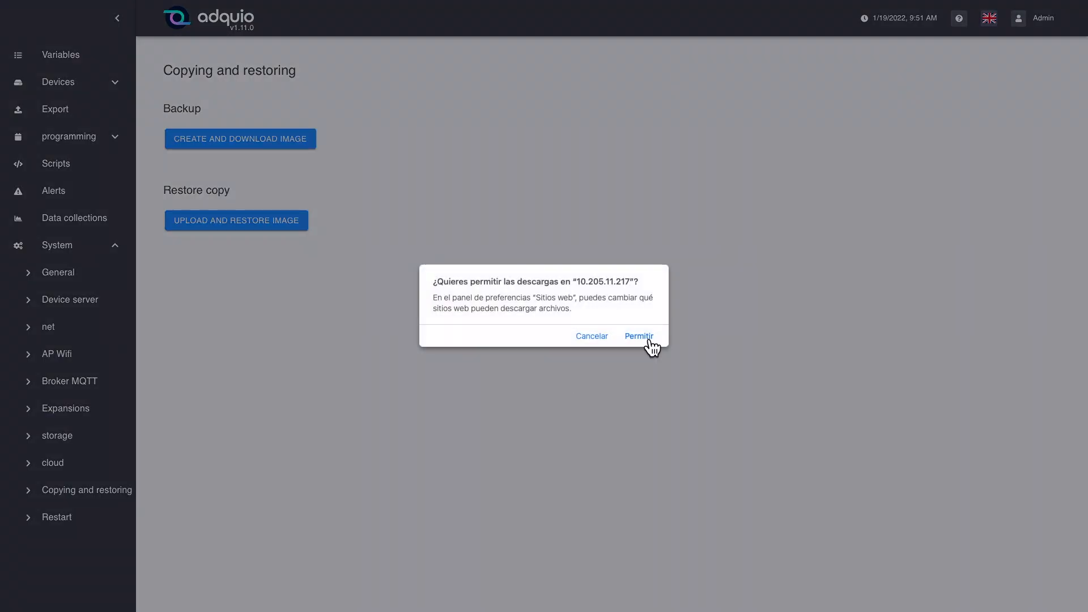
{"action": "left_click", "coordinate": [639, 336]}
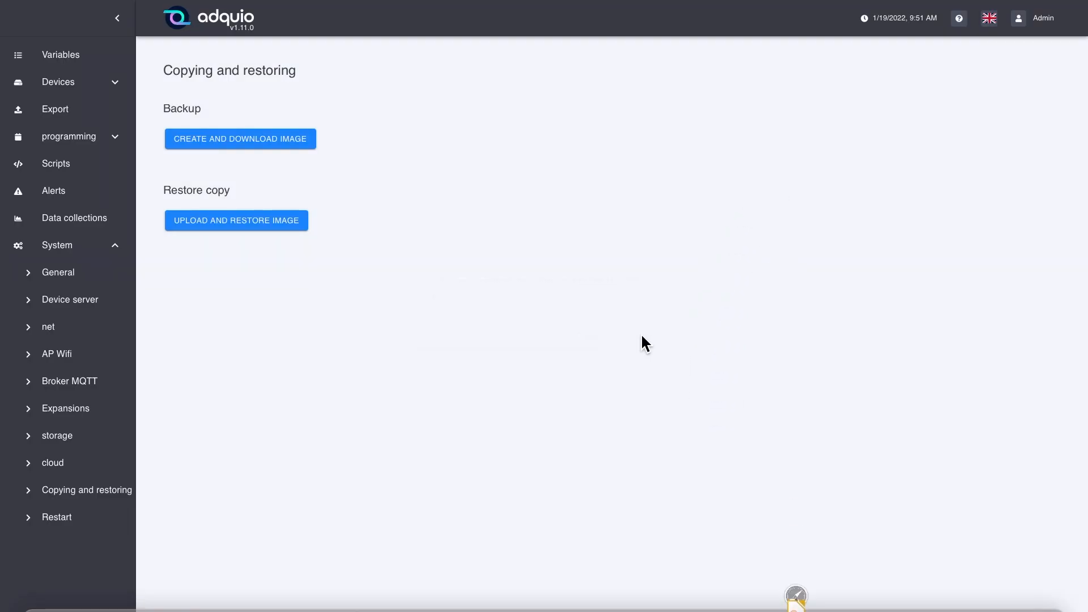
Upload the adquio.931666.backup image to examine which sections it can replace, and cancel the restore
{"action": "left_click", "coordinate": [280, 226]}
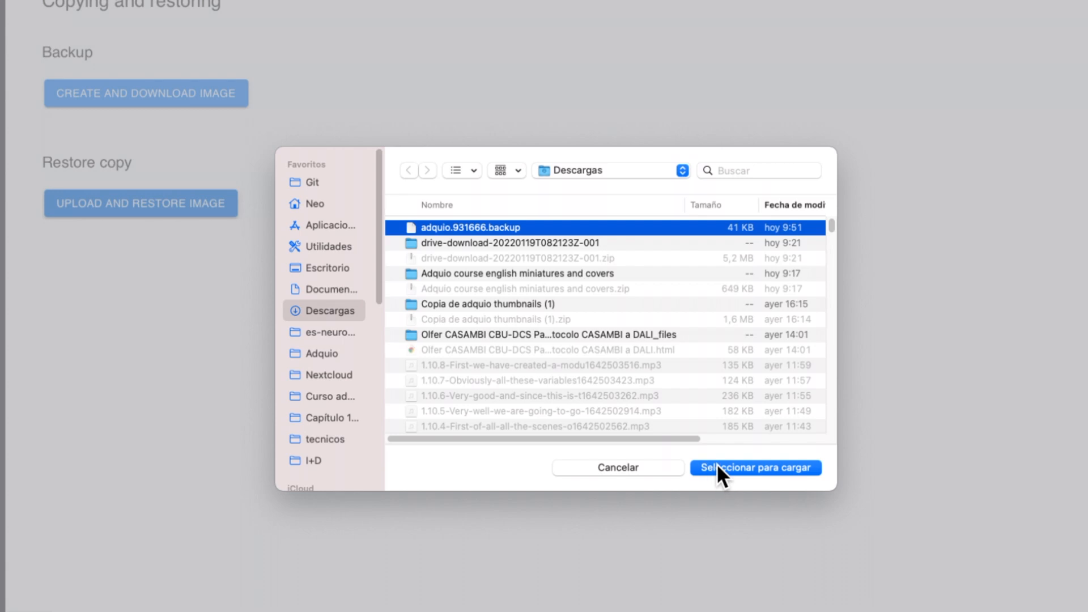
{"action": "left_click", "coordinate": [717, 464]}
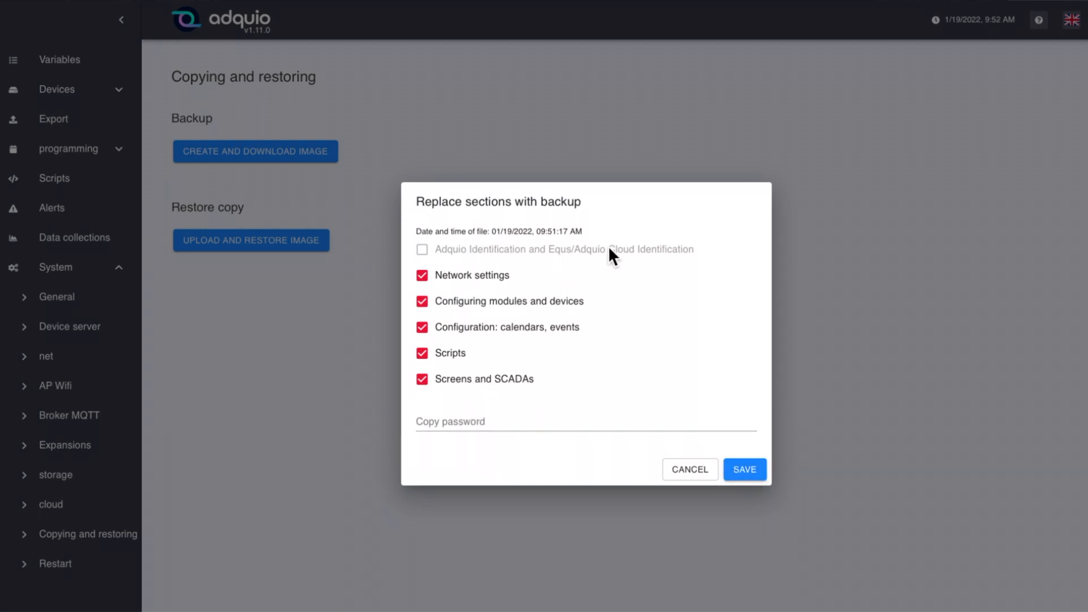
{"action": "left_click", "coordinate": [687, 474]}
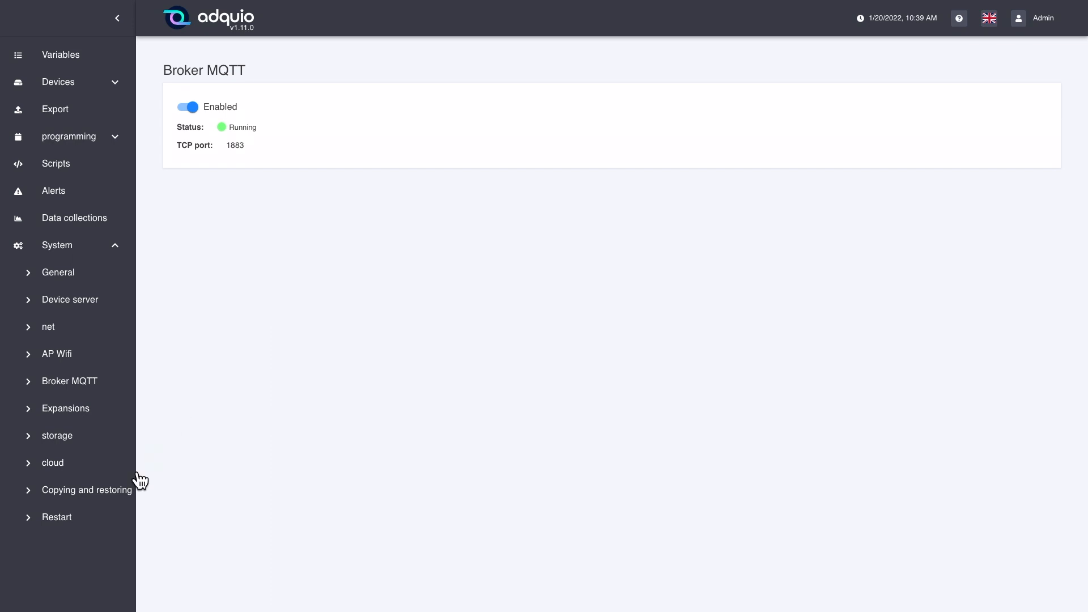
Open the system operations for restarting or shutting down the controller
{"action": "left_click", "coordinate": [59, 524]}
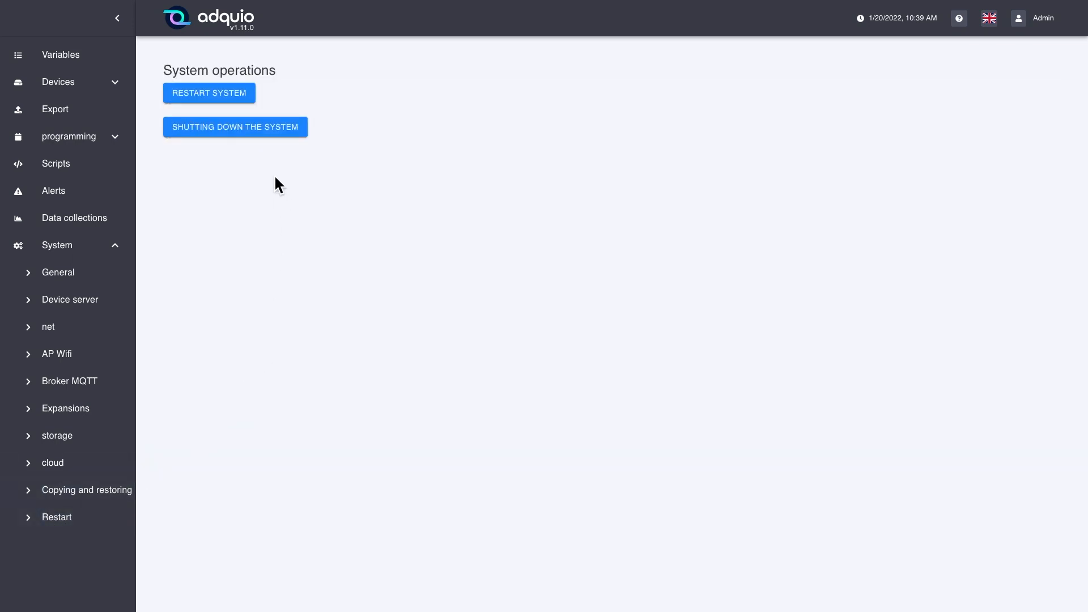